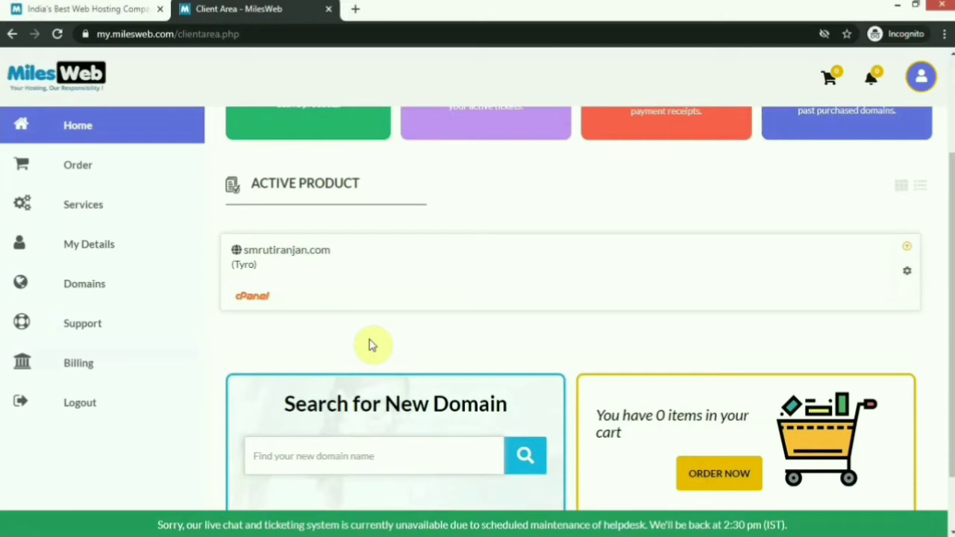
Step: Open cPanel for the smrutiranjan.com hosting product
click(254, 301)
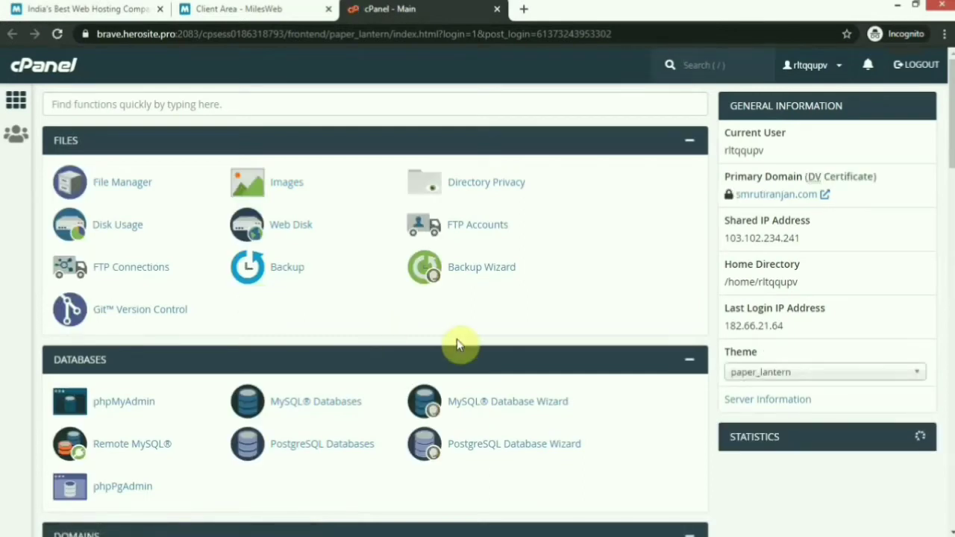
click(531, 408)
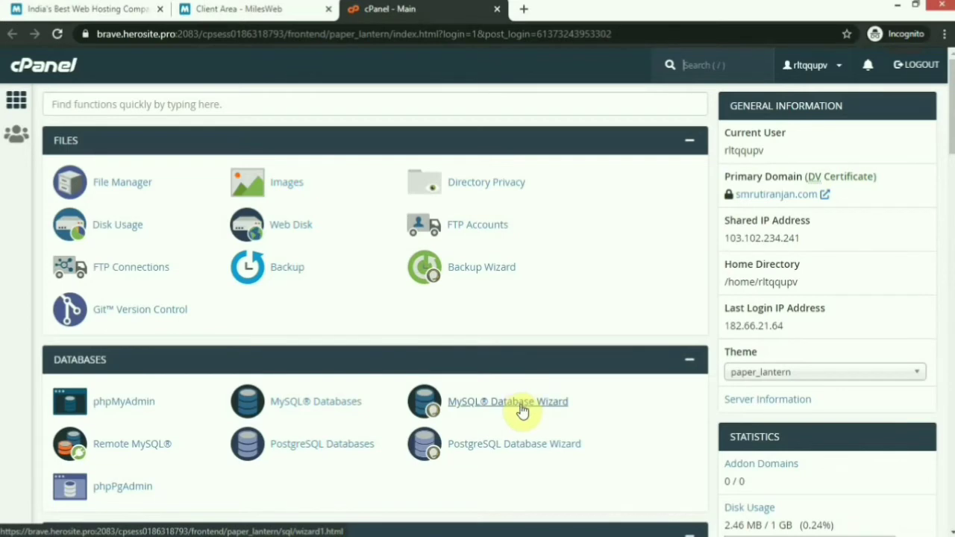
scroll(499, 162, down, 1)
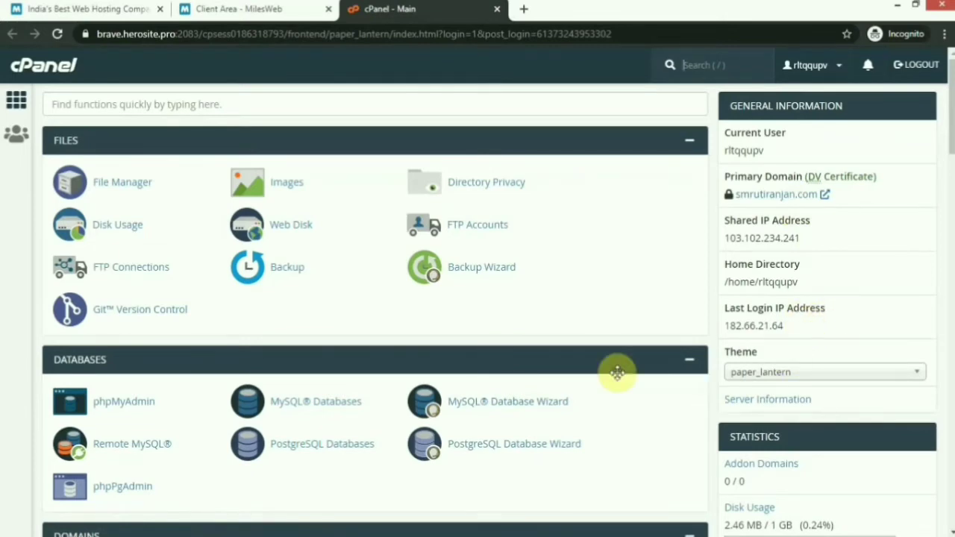
Step: Inspect the public_html folder's subfolders in the File Manager, and close the File Manager
click(125, 187)
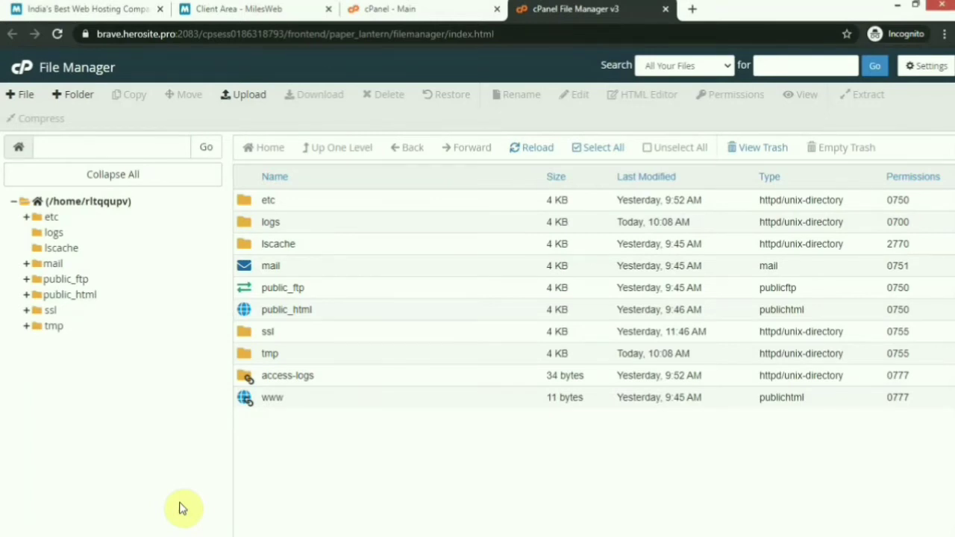
click(27, 297)
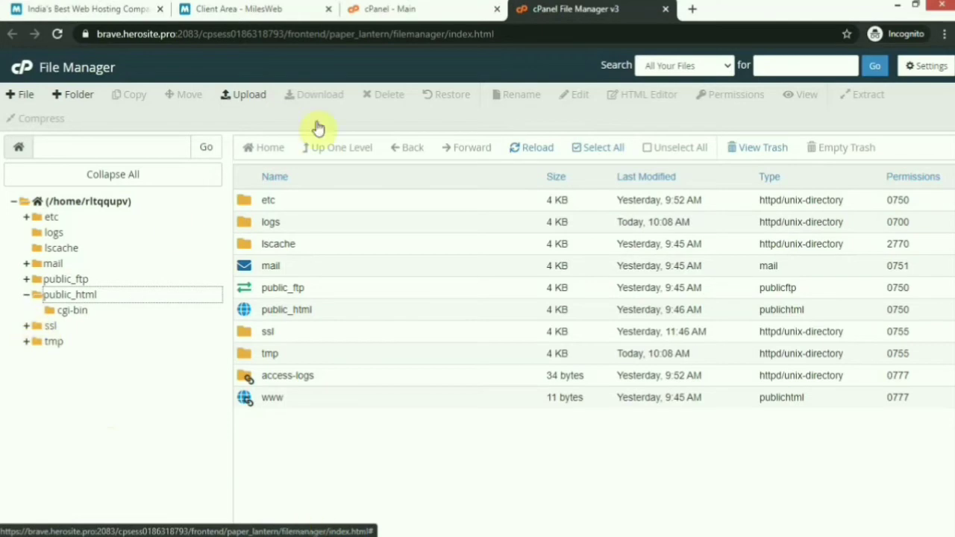
click(385, 9)
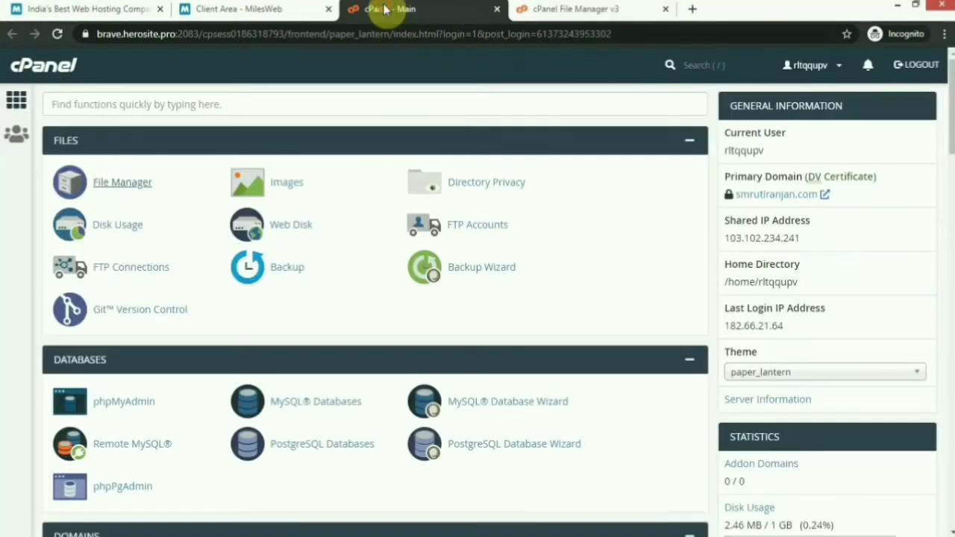
click(666, 9)
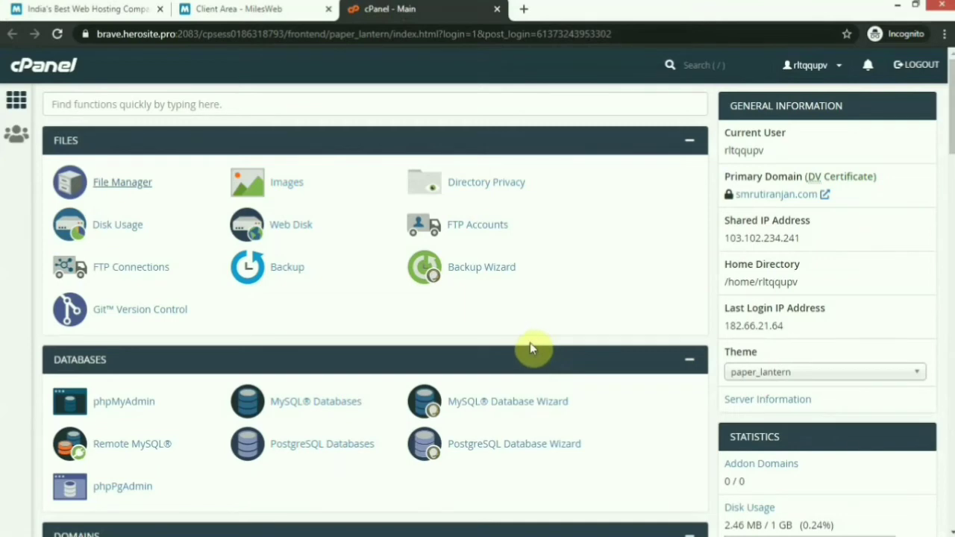
Step: Open the Let's Encrypt SSL tool from the cPanel security features
scroll(527, 348, down, 1)
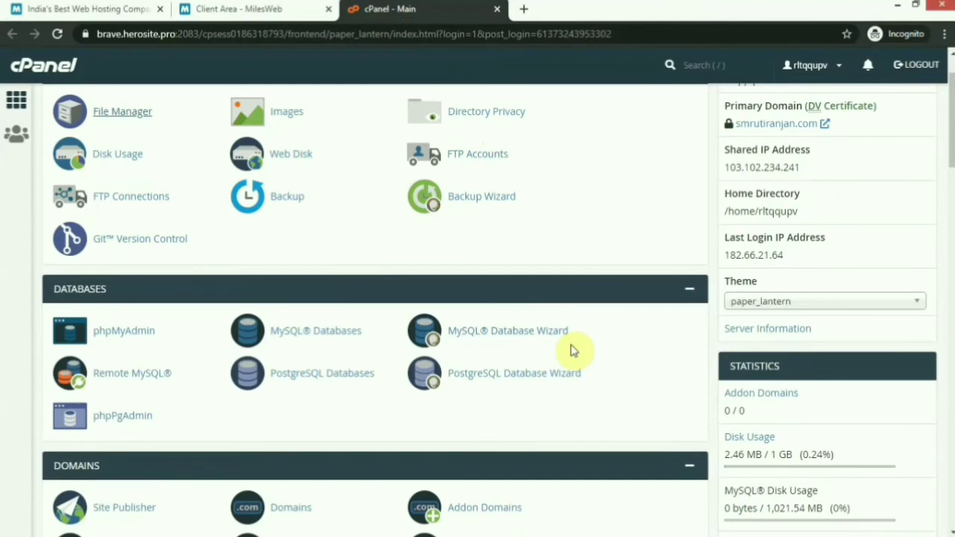
scroll(571, 350, down, 1)
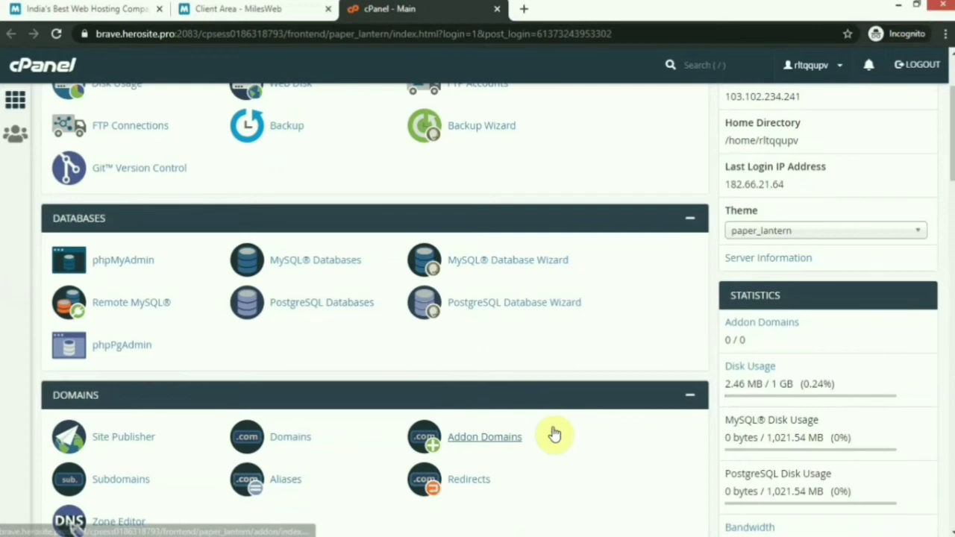
scroll(555, 435, down, 3)
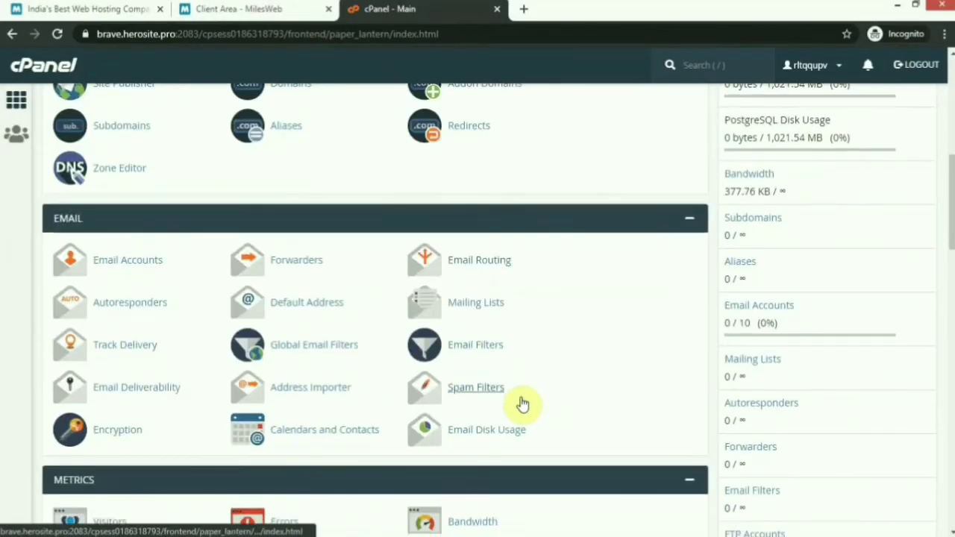
scroll(522, 404, down, 1)
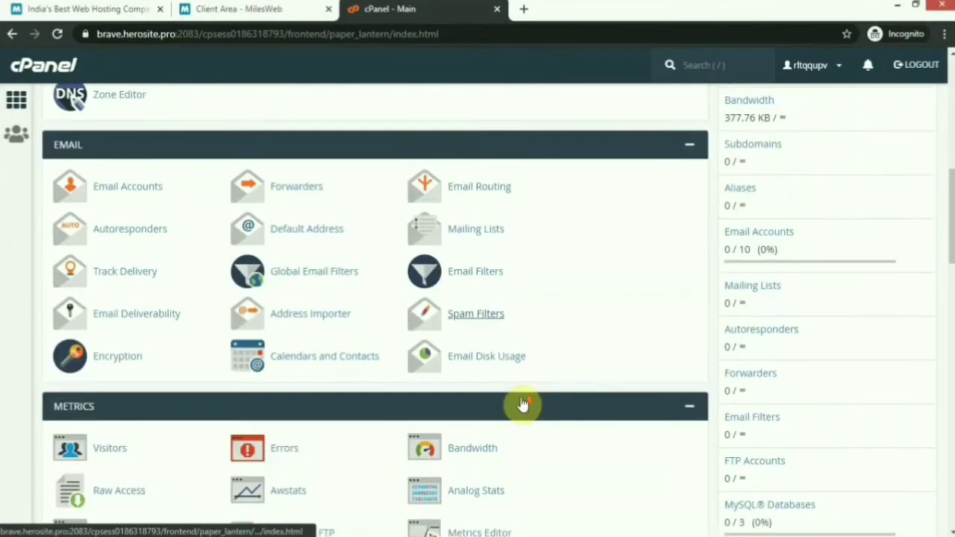
scroll(522, 404, down, 5)
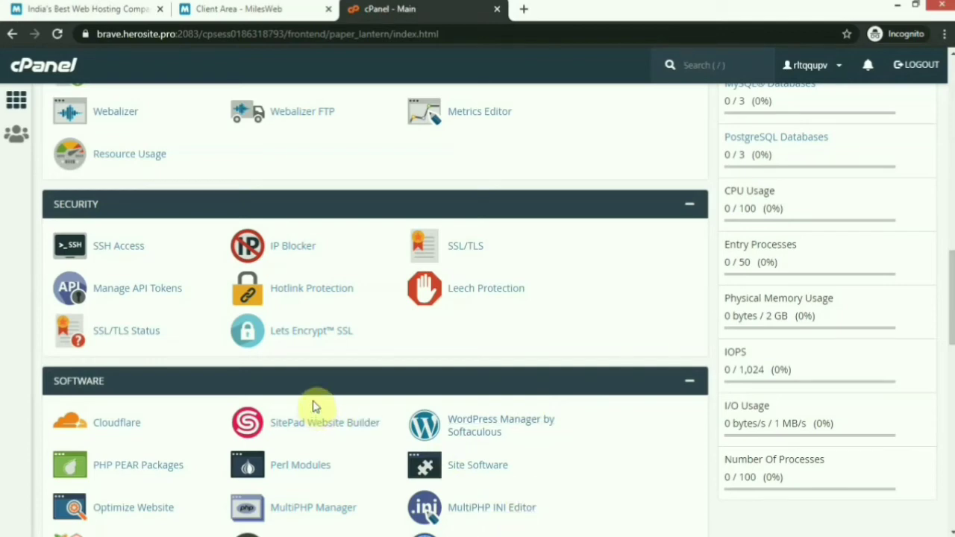
click(303, 339)
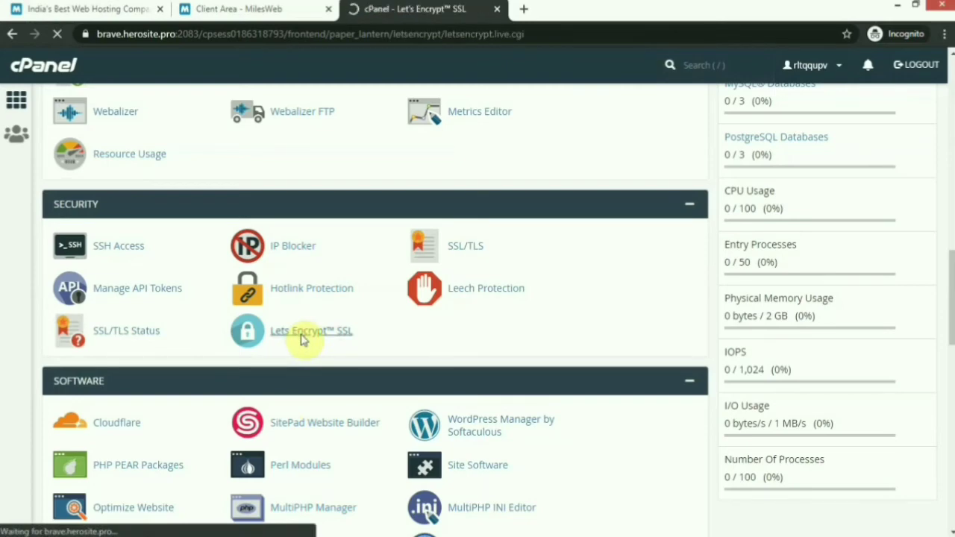
Step: Issue a Let's Encrypt certificate for smrutiranjan.com with its mail and www aliases using http-01 validation, and return to the certificate list
scroll(646, 417, down, 2)
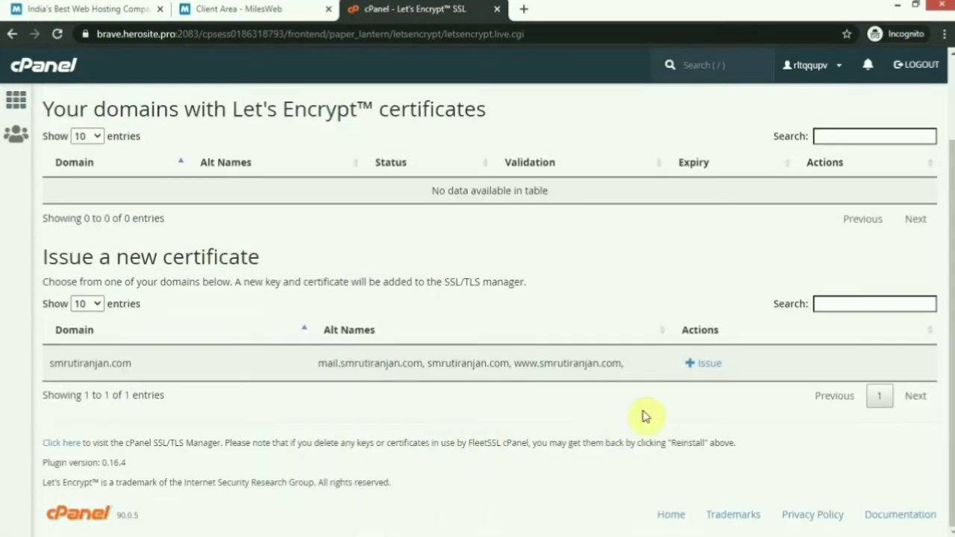
click(706, 364)
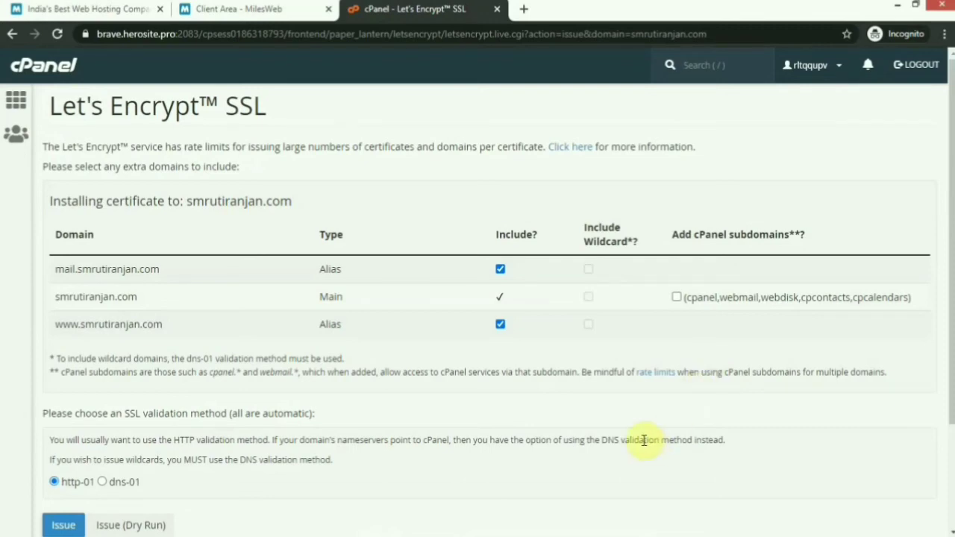
scroll(646, 442, down, 1)
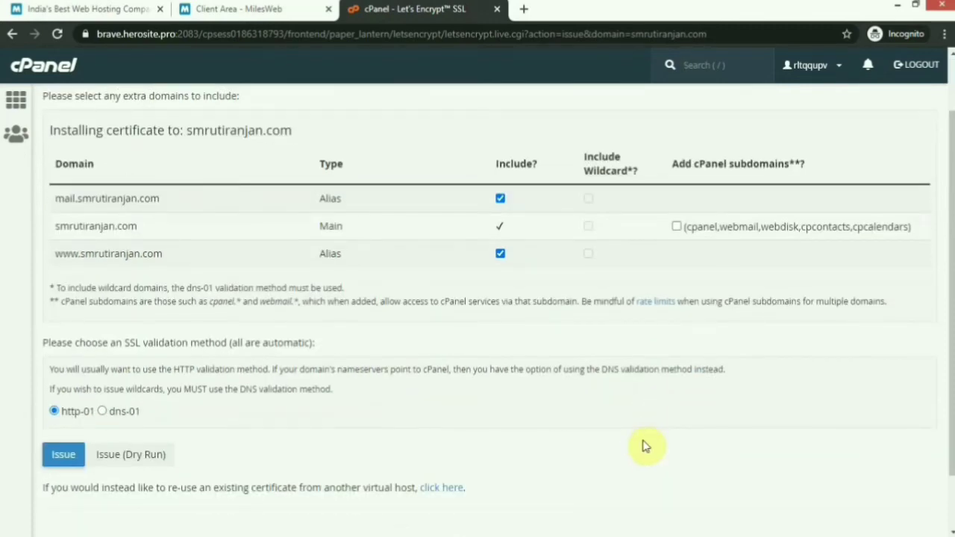
scroll(640, 442, down, 1)
click(63, 394)
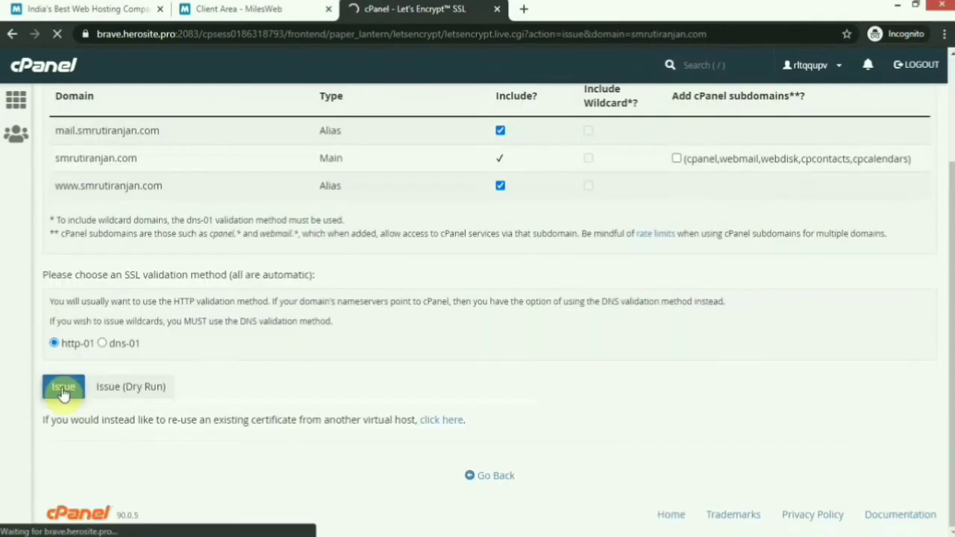
scroll(254, 411, up, 2)
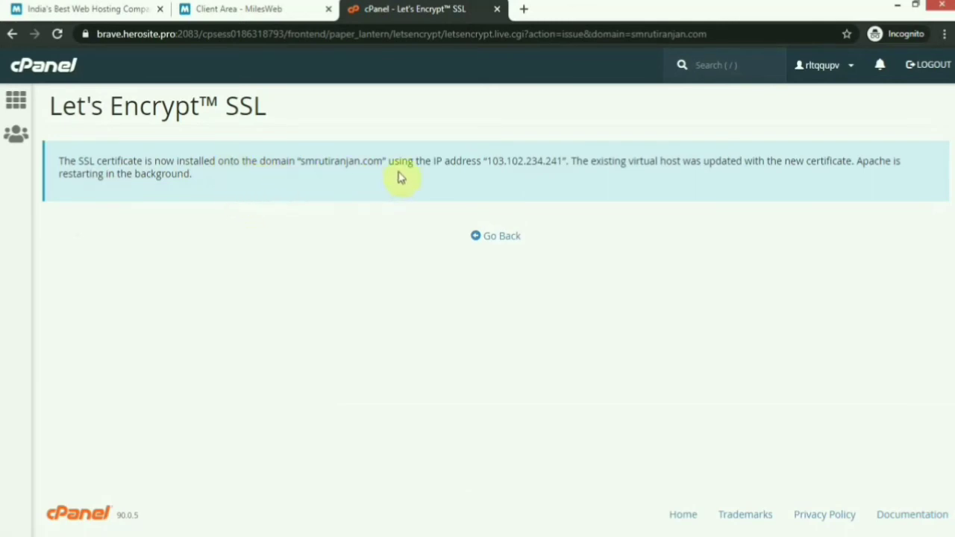
click(512, 238)
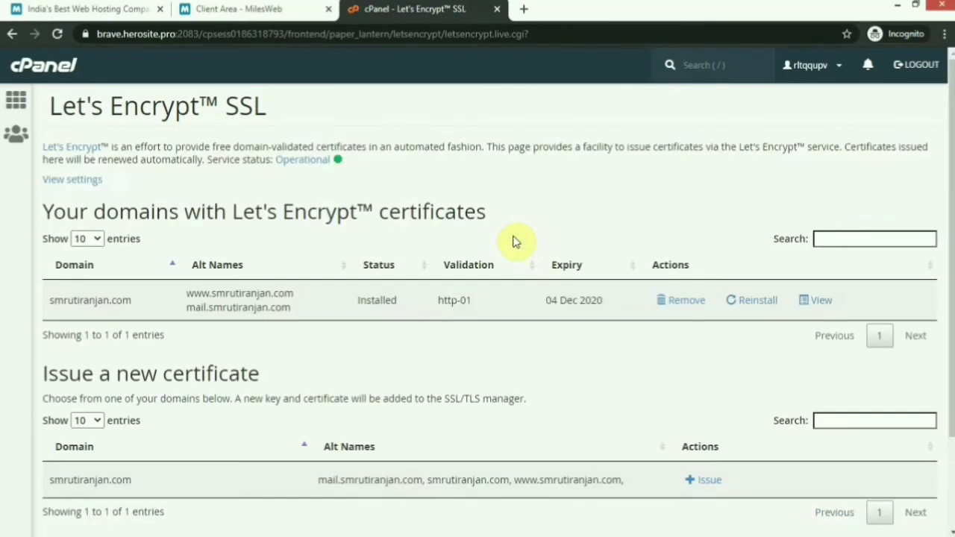
Step: Return to the cPanel home page and open the Redirects tool for domains
click(15, 106)
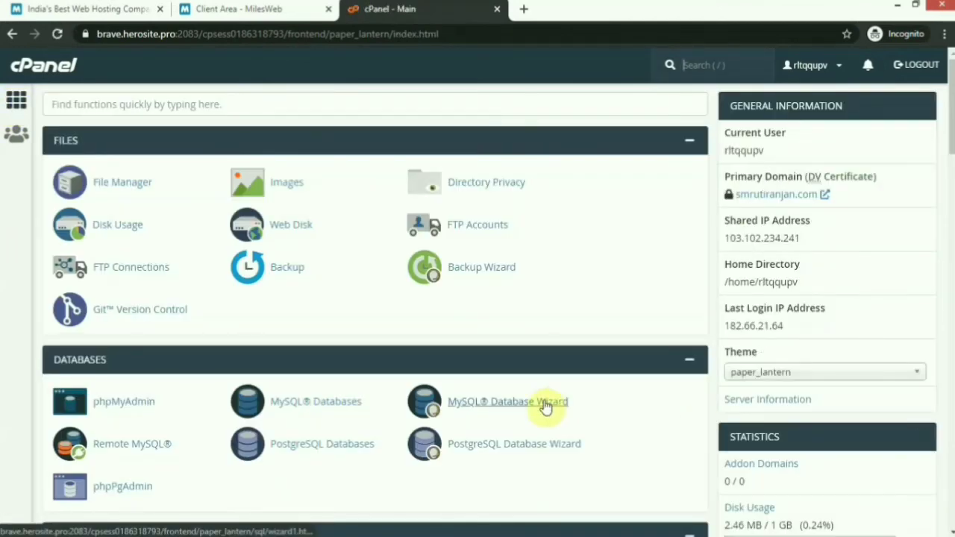
scroll(549, 403, down, 3)
scroll(548, 404, down, 2)
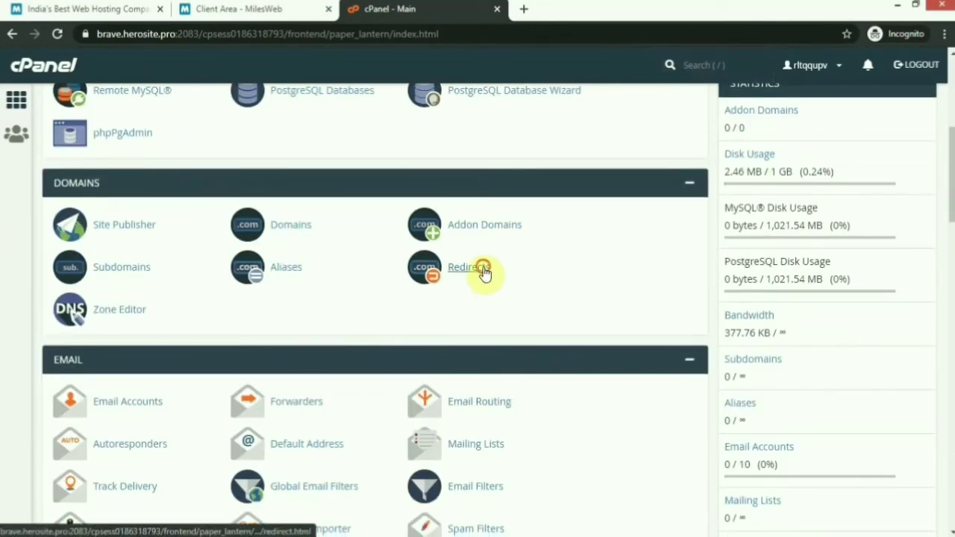
click(484, 271)
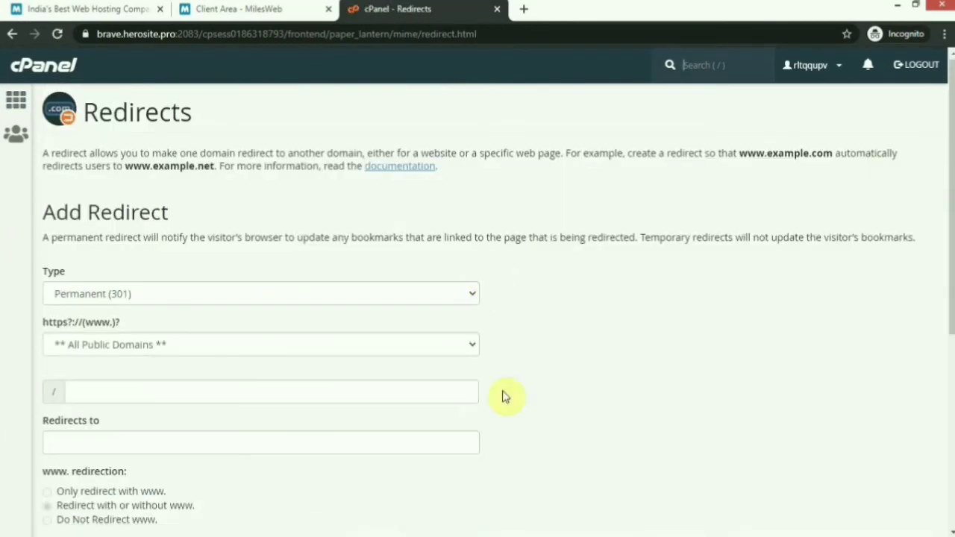
scroll(266, 457, down, 1)
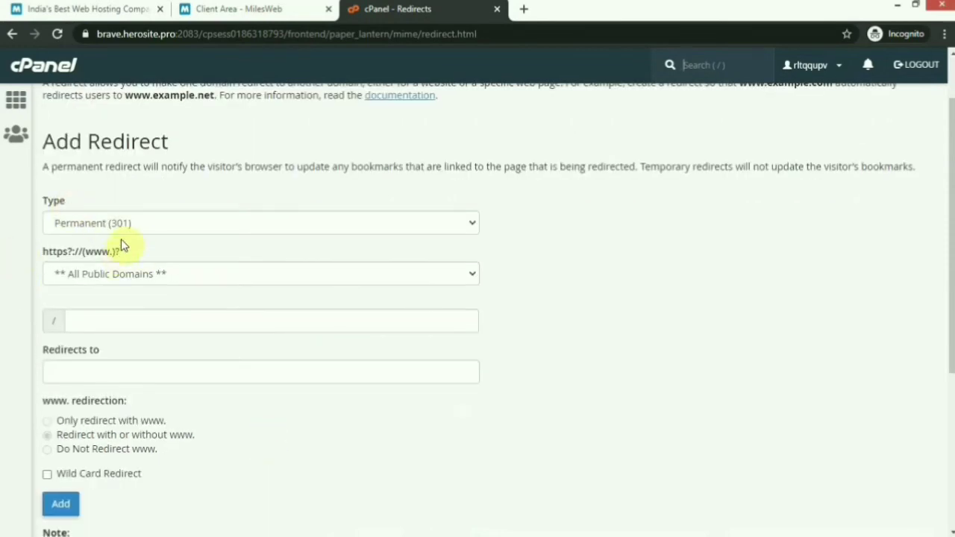
scroll(290, 381, down, 2)
scroll(291, 383, up, 1)
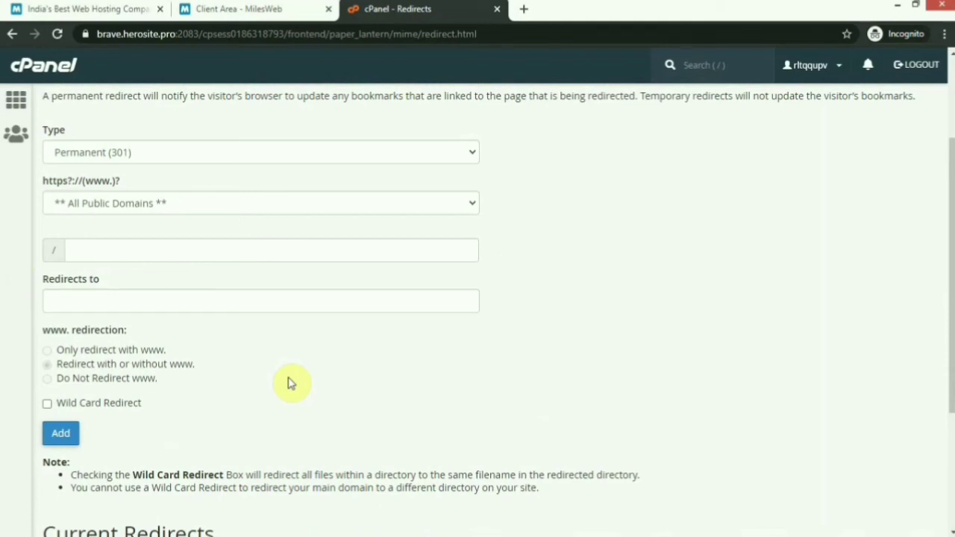
click(47, 363)
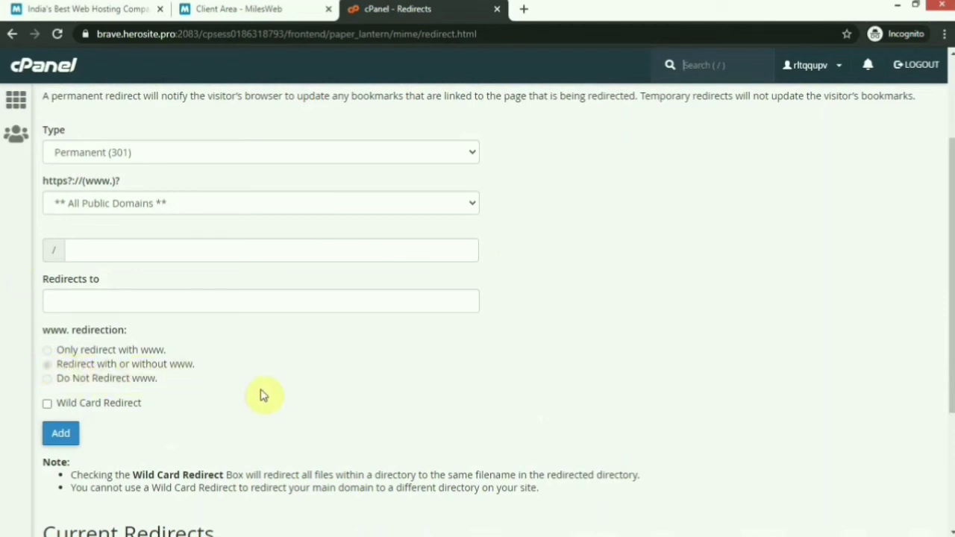
click(73, 300)
text(http://smrutiranjan.com)
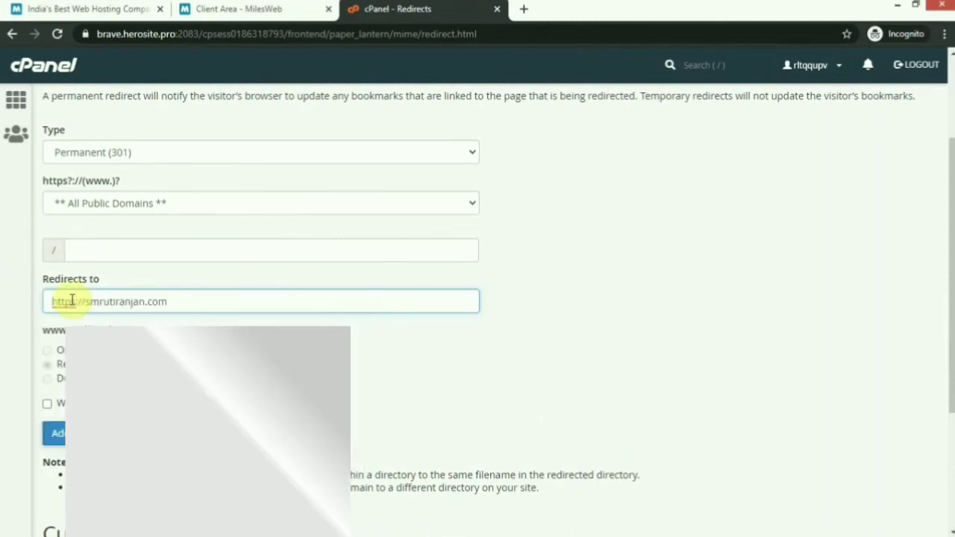
scroll(248, 368, down, 2)
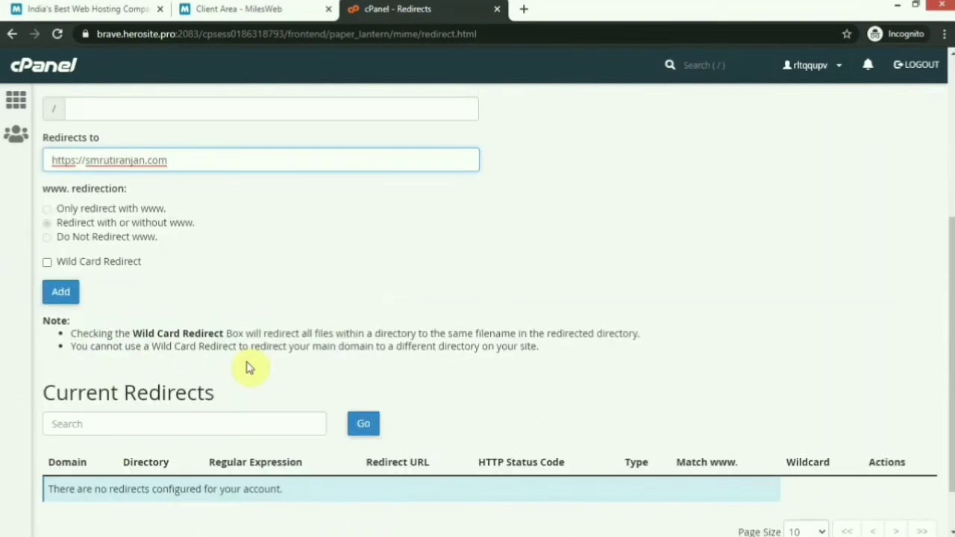
click(58, 298)
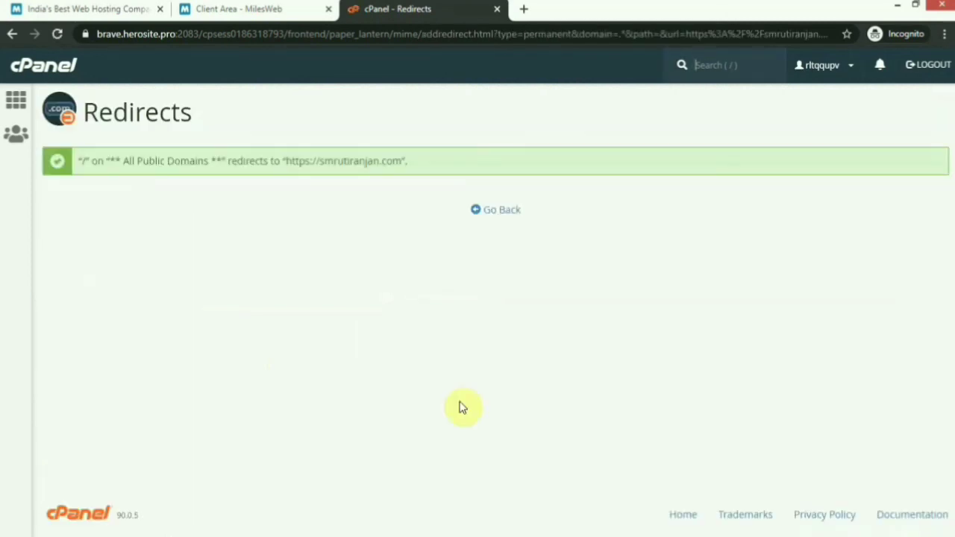
click(500, 211)
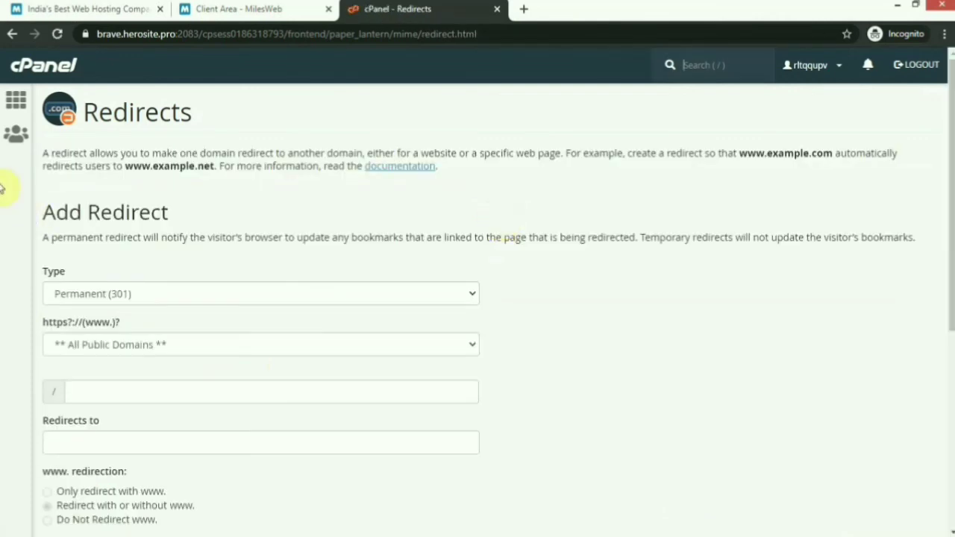
click(14, 105)
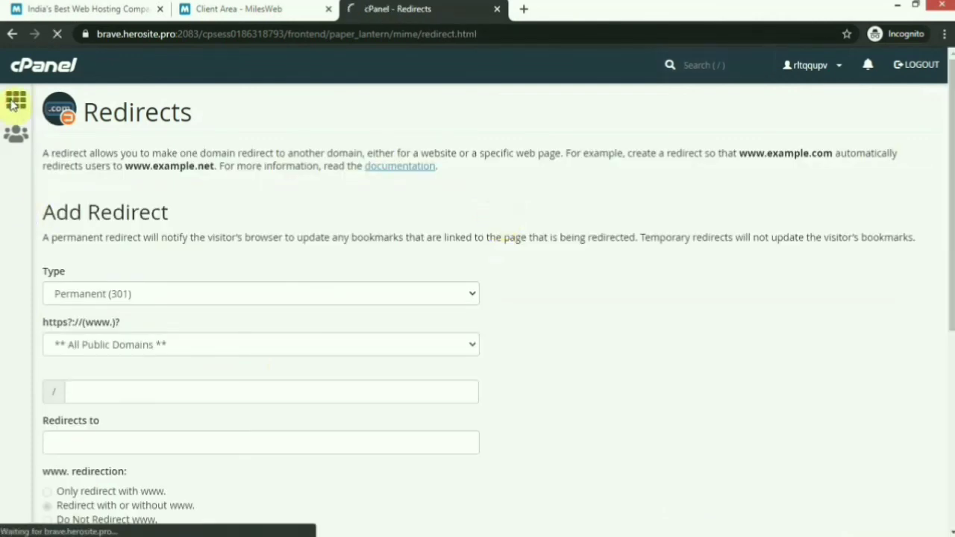